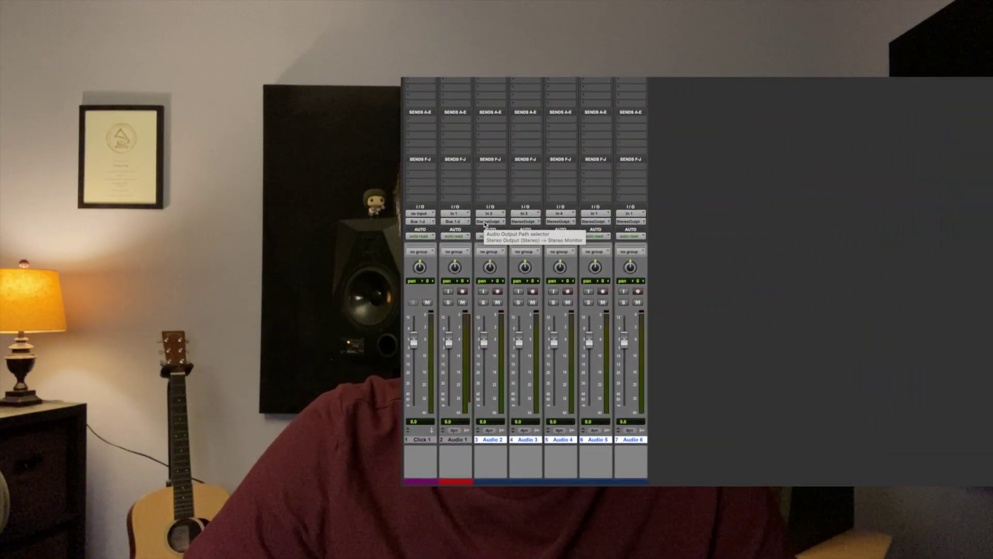
Route the output of the Audio 2 track to Bus 1-2 by searching the output paths for "bus 1-2".
{"action": "left_click", "coordinate": [488, 223]}
{"action": "left_click", "coordinate": [499, 251]}
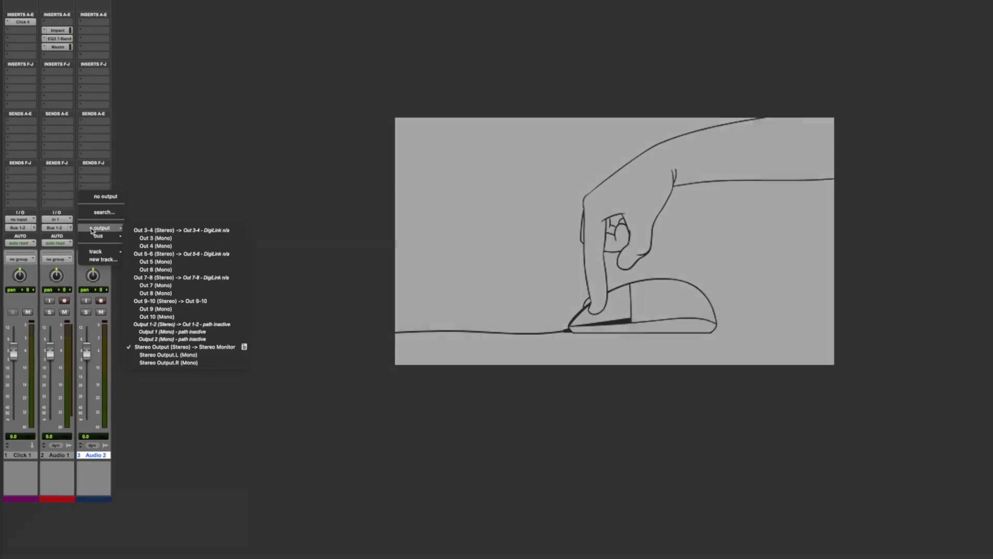
{"action": "type", "text": "bus"}
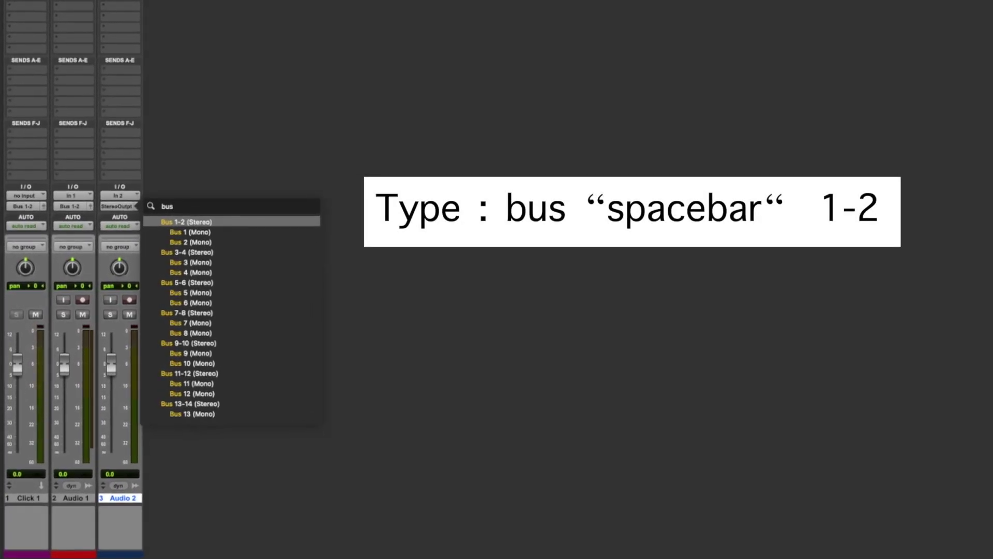
{"action": "type", "text": " 1-2"}
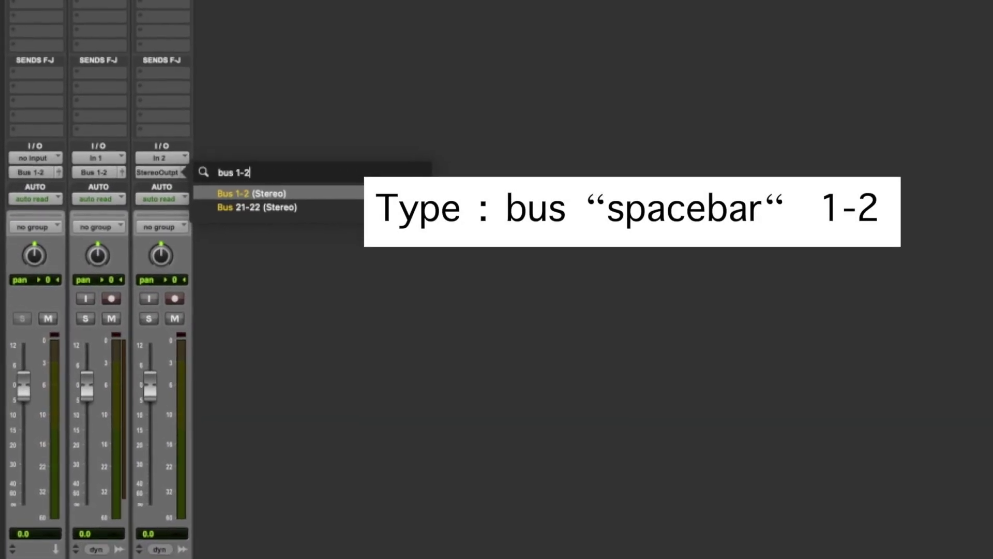
{"action": "key", "text": "Return"}
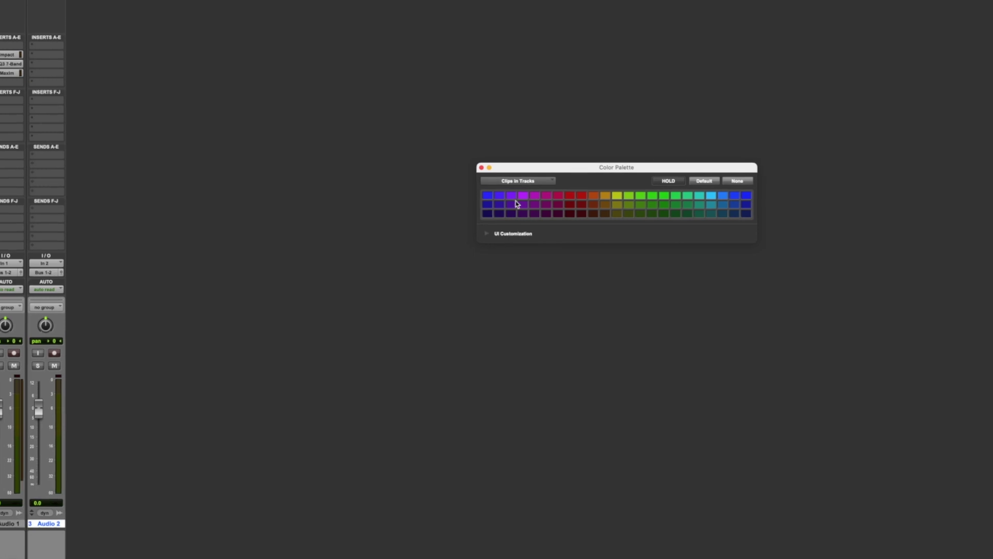
Color the Audio 2 track red with the Color Palette.
{"action": "left_click", "coordinate": [529, 181]}
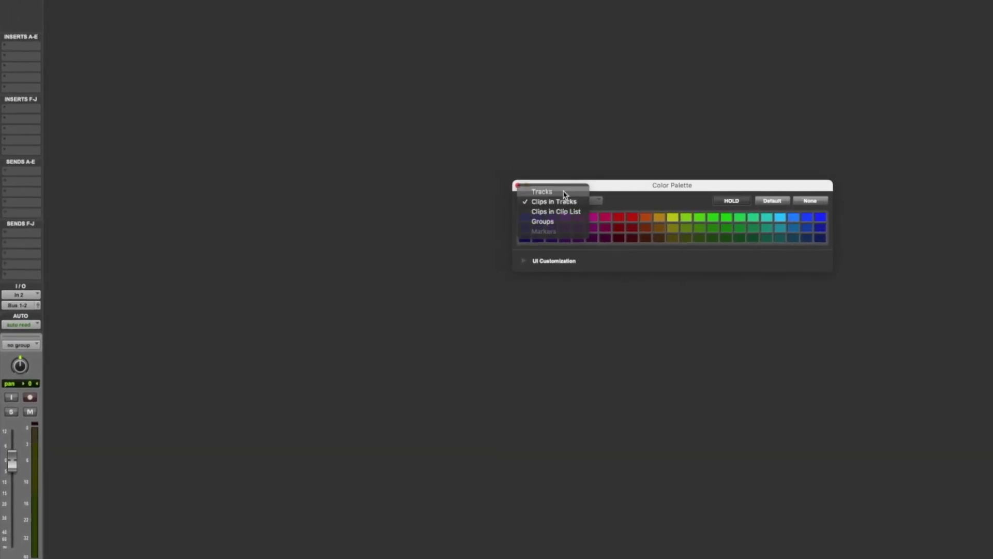
{"action": "left_click", "coordinate": [565, 194]}
{"action": "left_click_drag", "start_coordinate": [632, 201], "coordinate": [468, 235]}
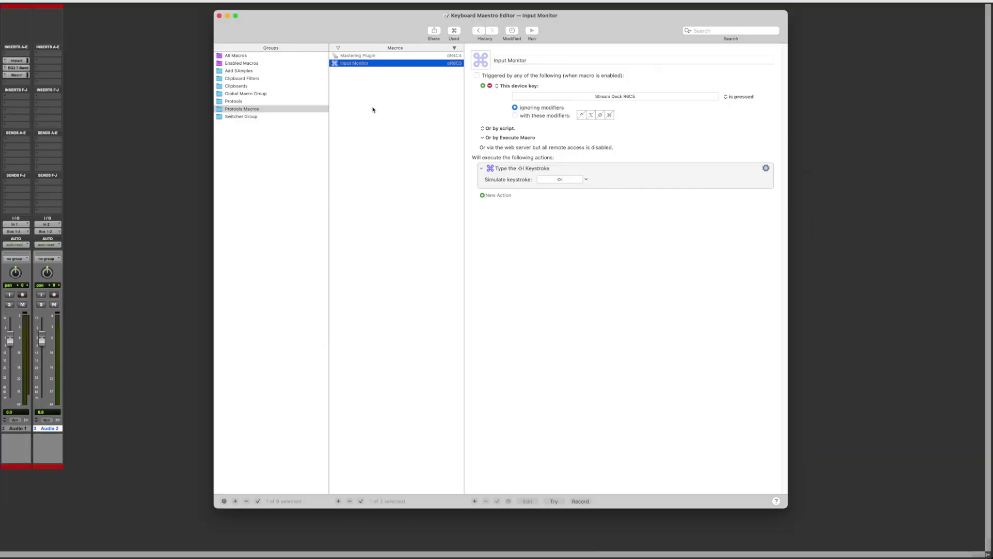
In Keyboard Maestro, create a macro named "bus 1-2" in Protools Macros with a USB Device Key trigger for Stream Deck R4C4.
{"action": "left_click", "coordinate": [339, 501]}
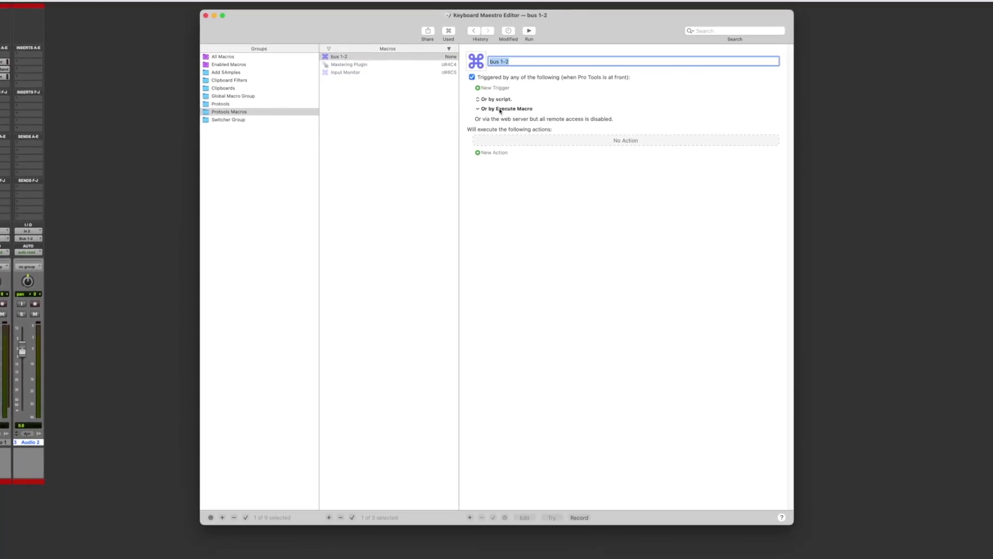
{"action": "left_click", "coordinate": [491, 89]}
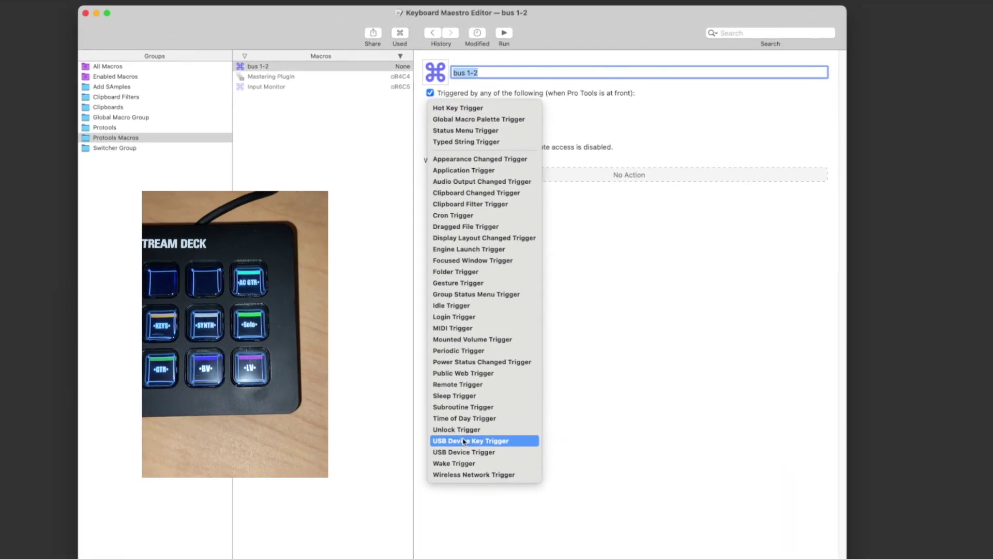
{"action": "left_click", "coordinate": [458, 457]}
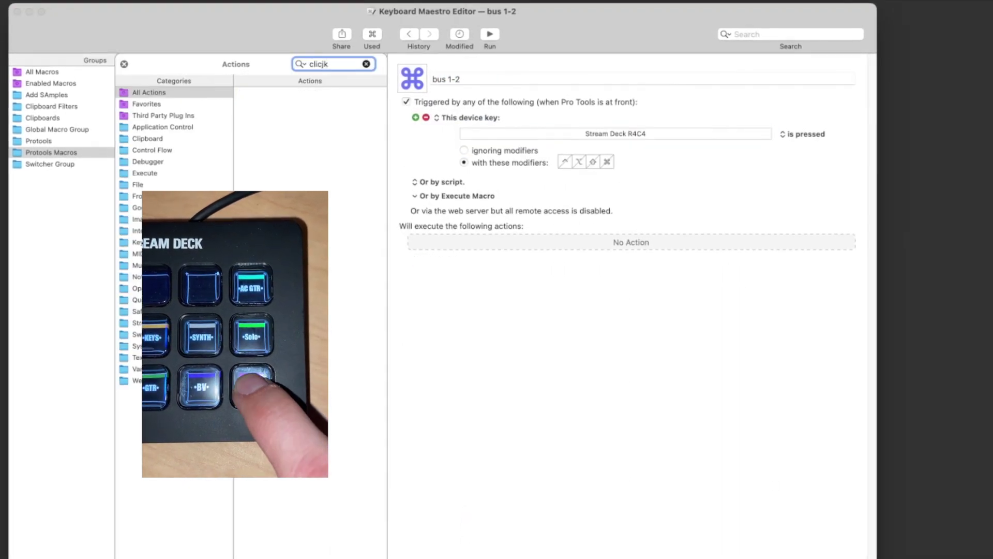
Add a Move or Click Mouse action that left-clicks at the current mouse location with the Option and Shift modifiers.
{"action": "key", "text": "BackSpace"}
{"action": "key", "text": "BackSpace"}
{"action": "type", "text": "k"}
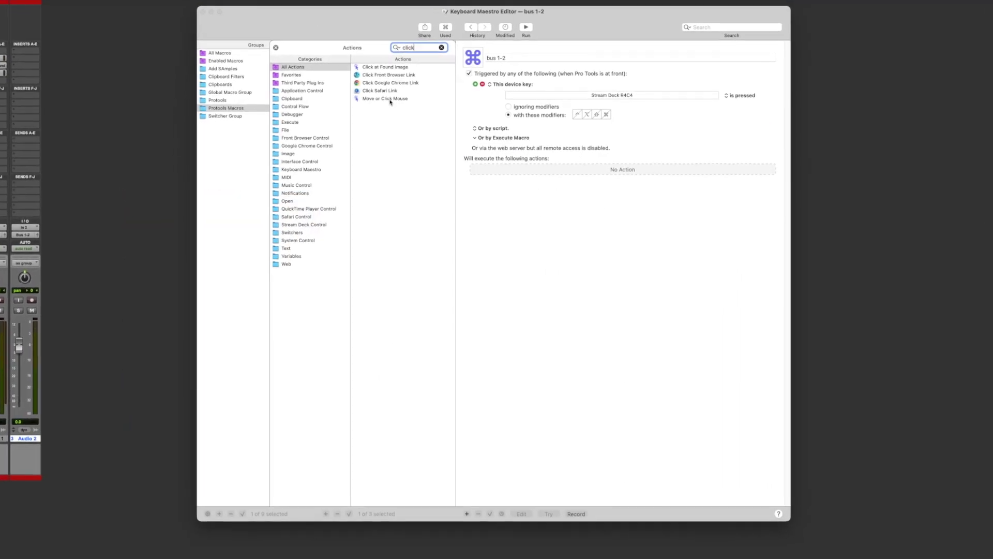
{"action": "left_click", "coordinate": [292, 139]}
{"action": "double_click", "coordinate": [383, 98]}
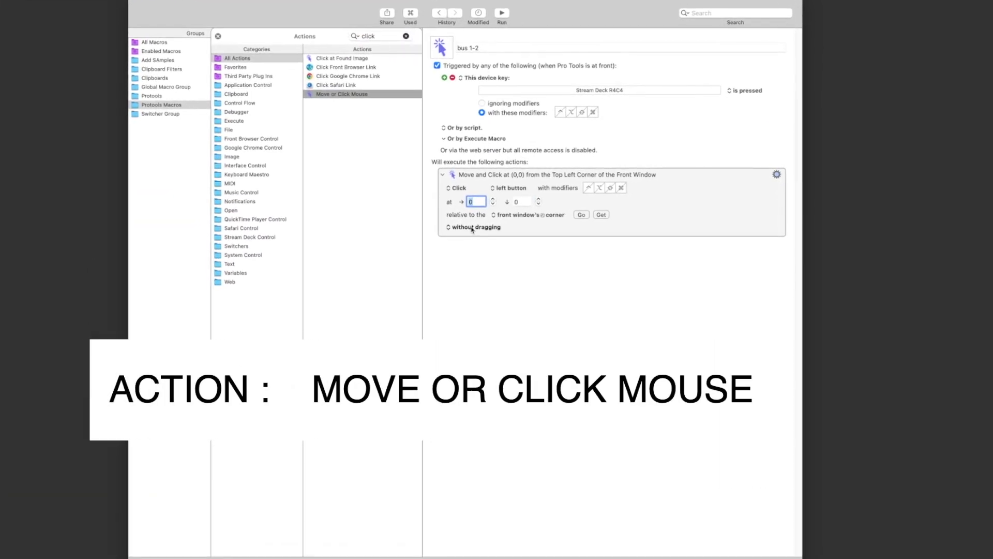
{"action": "left_click", "coordinate": [514, 210]}
{"action": "left_click", "coordinate": [522, 187]}
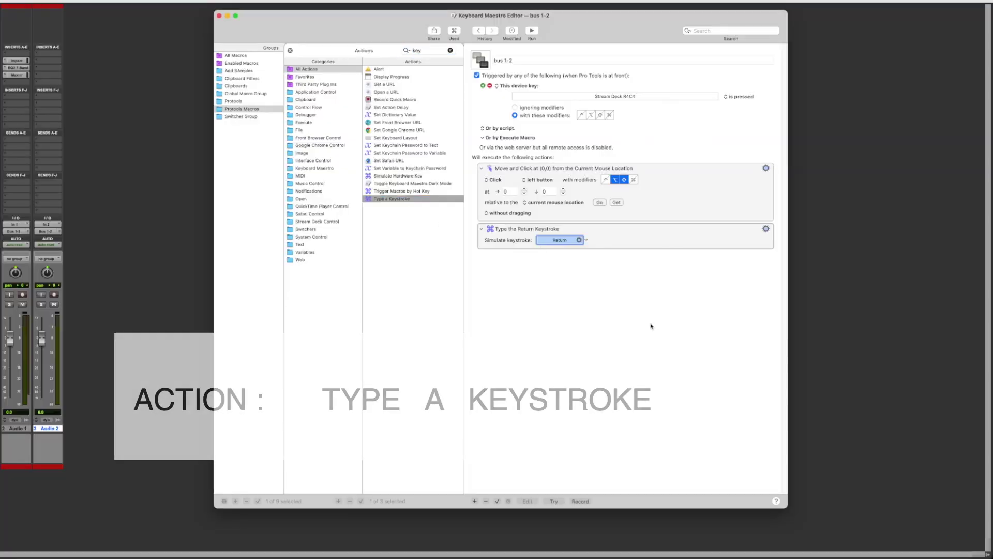
Build consecutive Type a Keystroke actions for B, U, S and Space, duplicating the previous action for each new one.
{"action": "key", "text": "b"}
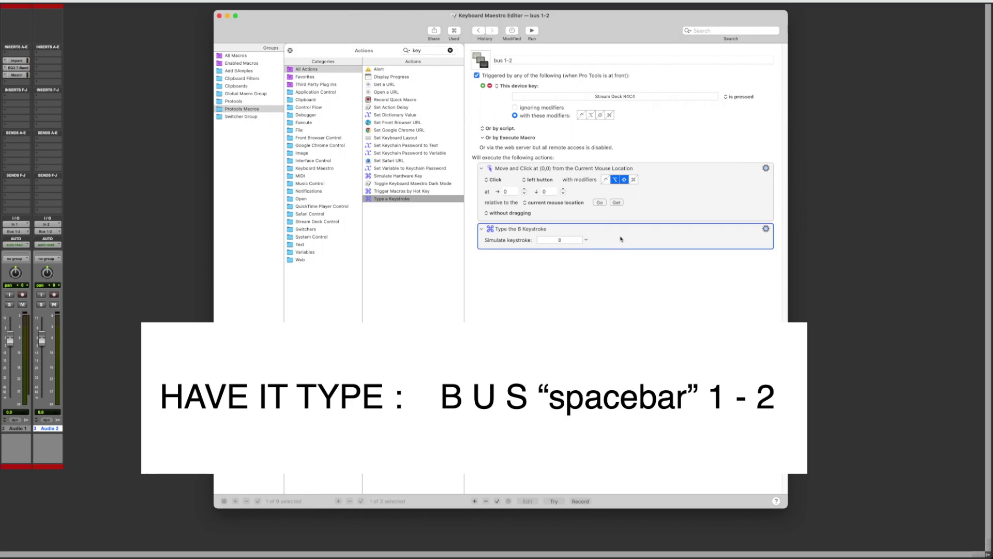
{"action": "key", "text": "u"}
{"action": "left_click", "coordinate": [619, 272]}
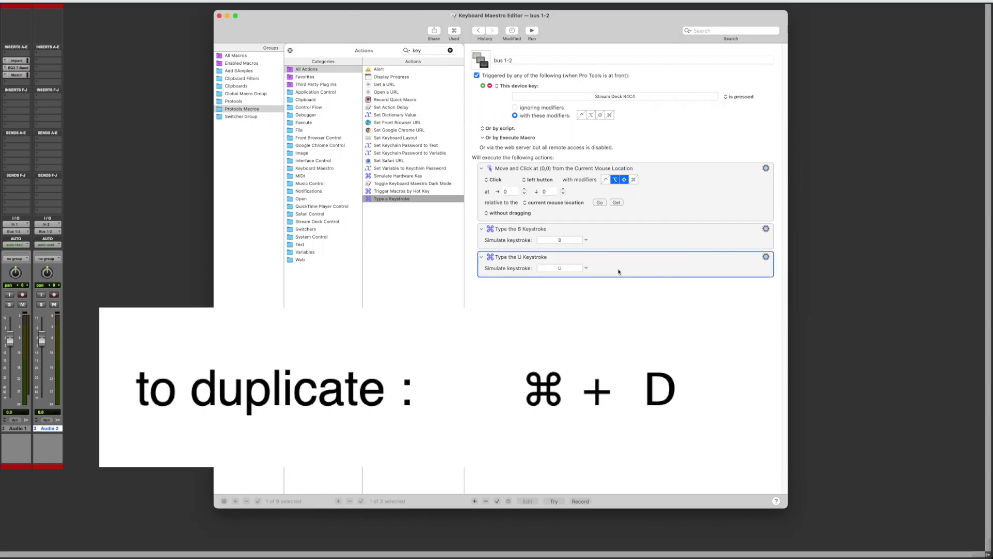
{"action": "key", "text": "super+d"}
{"action": "left_click", "coordinate": [566, 296]}
{"action": "key", "text": "s"}
{"action": "left_click", "coordinate": [609, 296]}
{"action": "key", "text": "super+d"}
{"action": "left_click", "coordinate": [560, 326]}
{"action": "key", "text": "space"}
Duplicate the keystroke action three more times to simulate 1, - and 2, using the regular 1 instead of the keypad one.
{"action": "key", "text": "super+d"}
{"action": "left_click", "coordinate": [572, 352]}
{"action": "key", "text": "KP_1"}
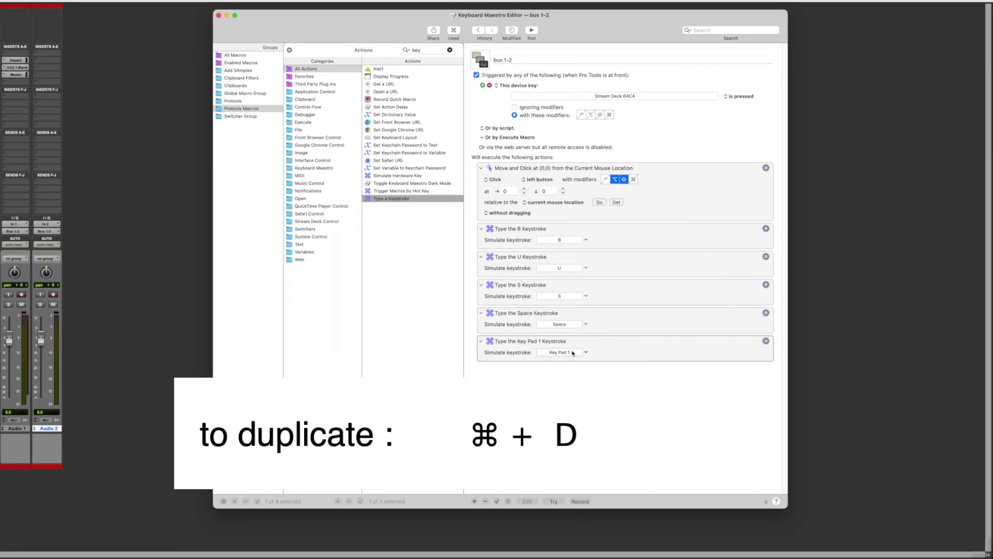
{"action": "left_click", "coordinate": [570, 354]}
{"action": "key", "text": "1"}
{"action": "key", "text": "super+d"}
{"action": "left_click", "coordinate": [563, 381]}
{"action": "key", "text": "minus"}
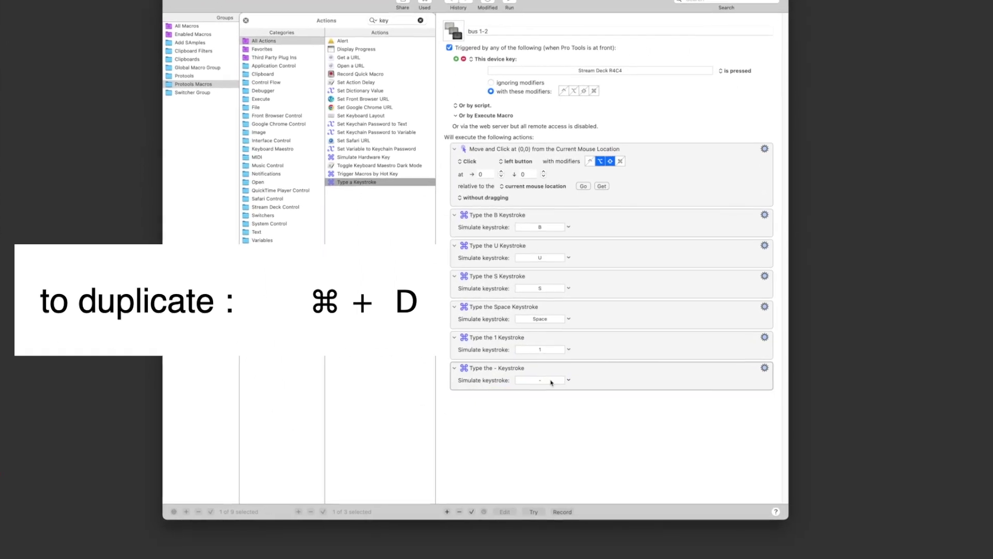
{"action": "key", "text": "super+d"}
{"action": "left_click", "coordinate": [555, 410]}
{"action": "key", "text": "2"}
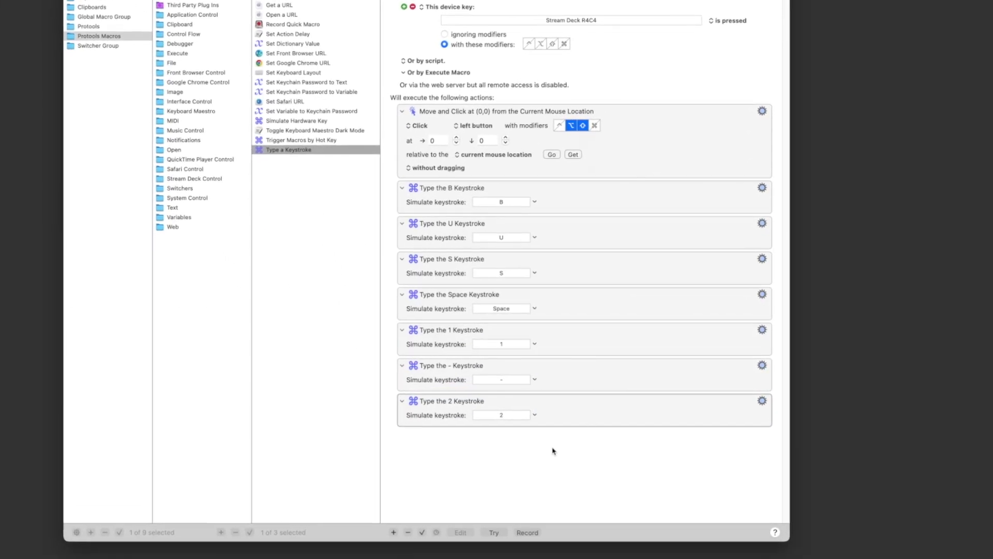
Duplicate the 2 keystroke action and set the copy to simulate Return.
{"action": "left_click", "coordinate": [600, 416]}
{"action": "key", "text": "super+d"}
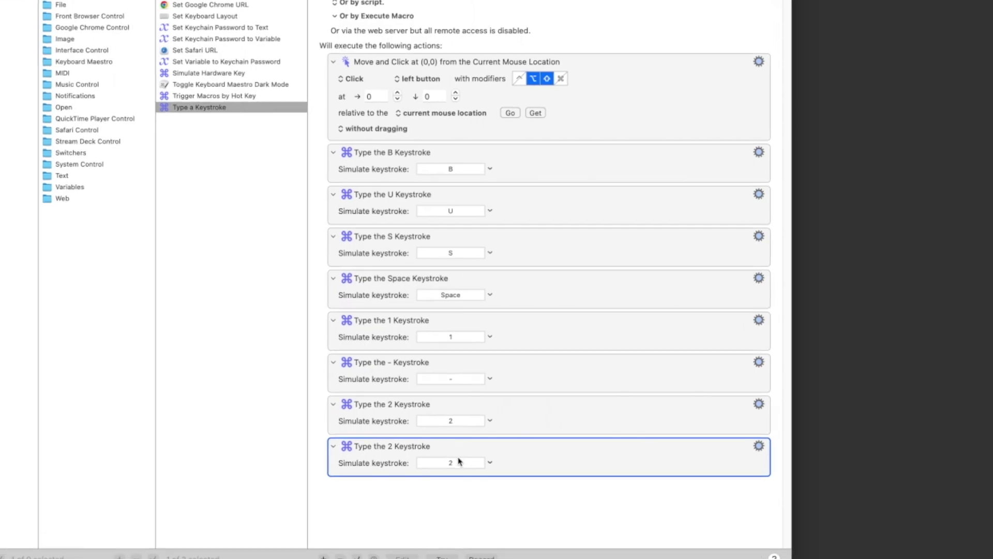
{"action": "left_click", "coordinate": [484, 455]}
{"action": "key", "text": "Return"}
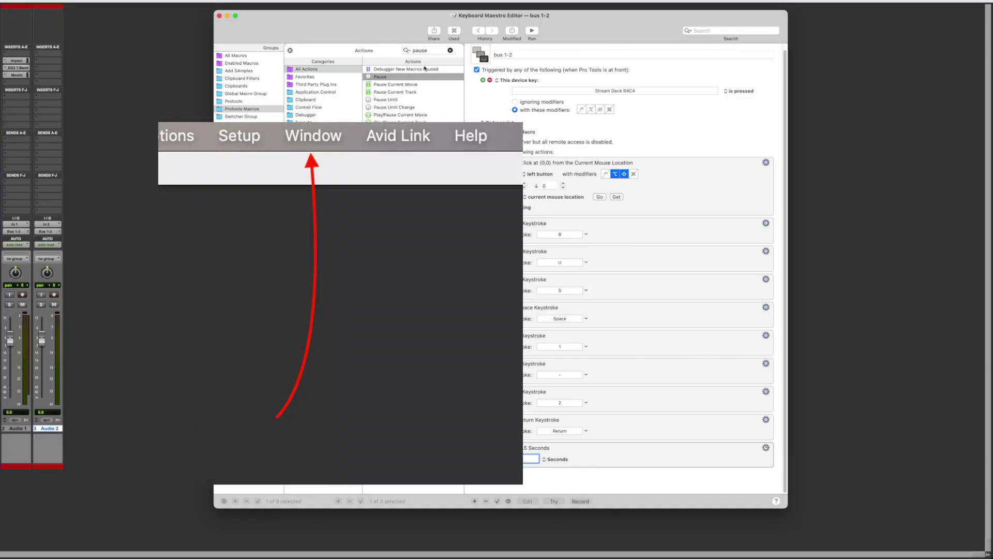
Add a Select or Show a Menu Item action after the 0.5-second pause and target it at Pro Tools.
{"action": "type", "text": "select"}
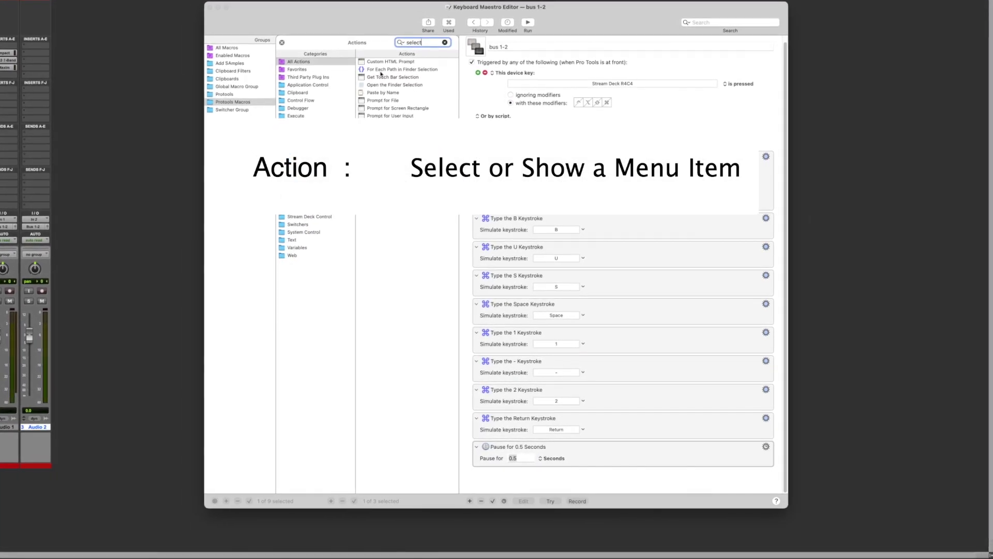
{"action": "type", "text": " or"}
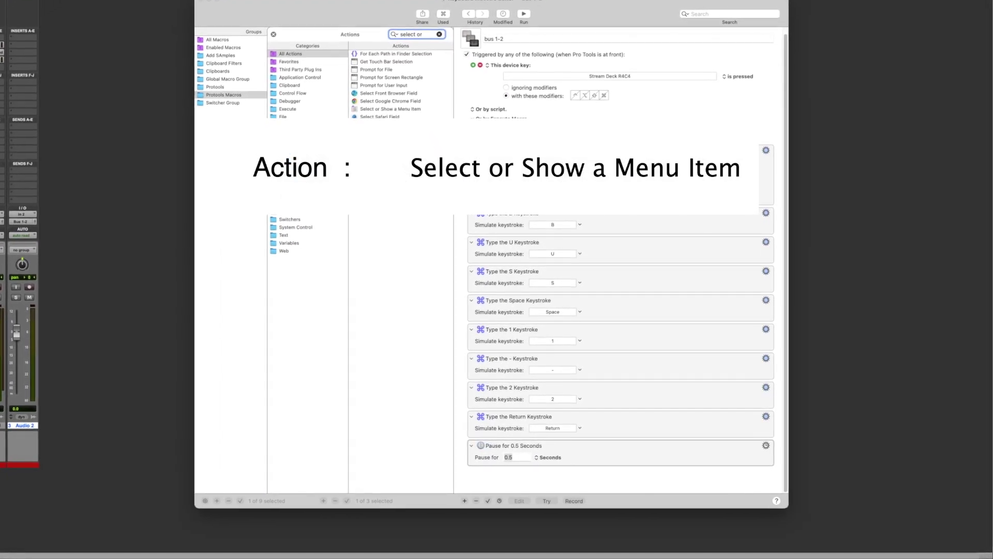
{"action": "double_click", "coordinate": [392, 116]}
{"action": "left_click", "coordinate": [536, 428]}
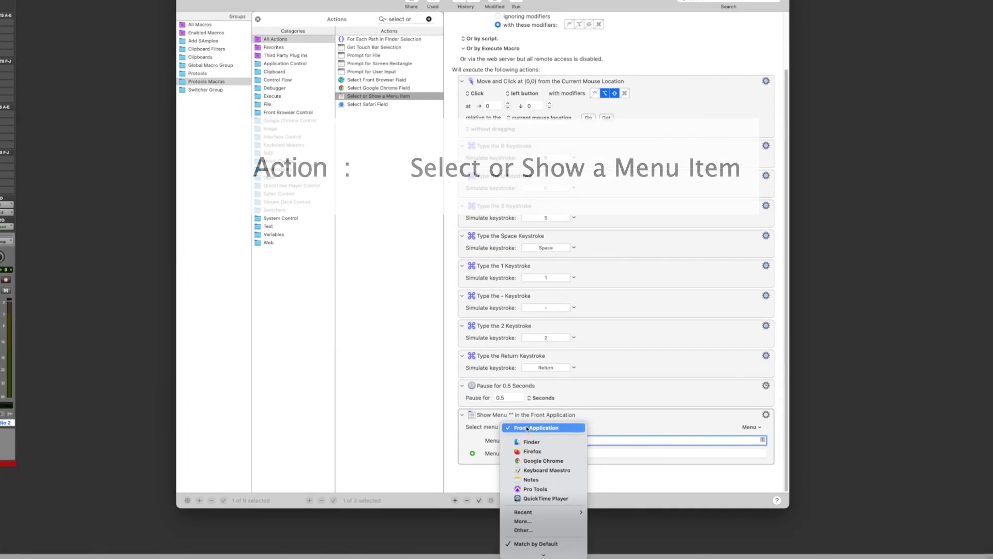
{"action": "left_click", "coordinate": [533, 490]}
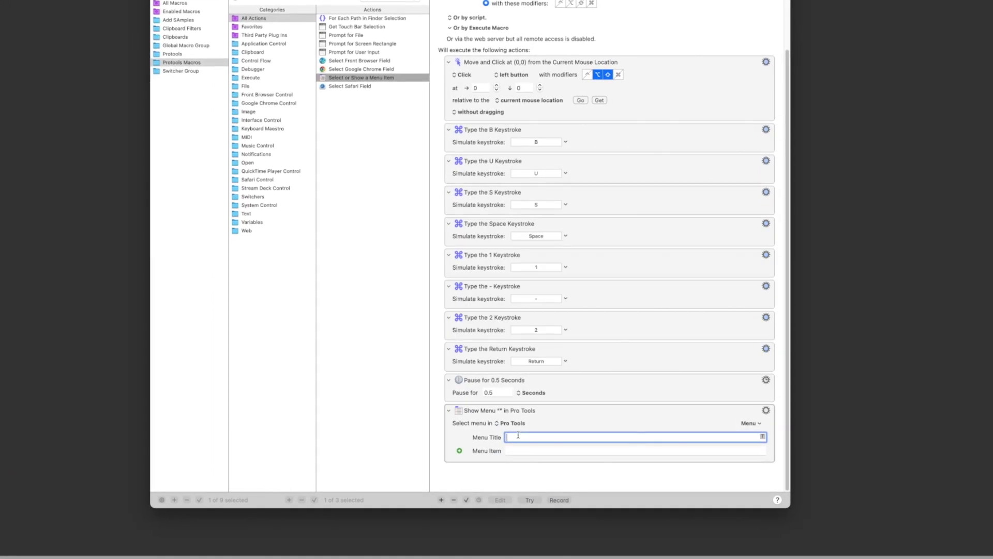
Set the menu action's title to Window and its menu item to Color Palette.
{"action": "type", "text": "Window"}
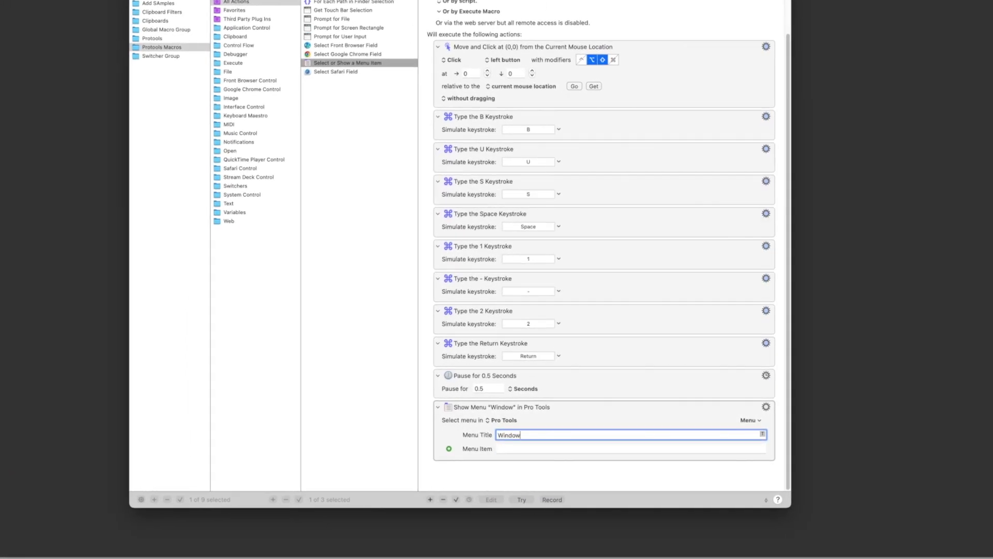
{"action": "key", "text": "Tab"}
{"action": "type", "text": "Col"}
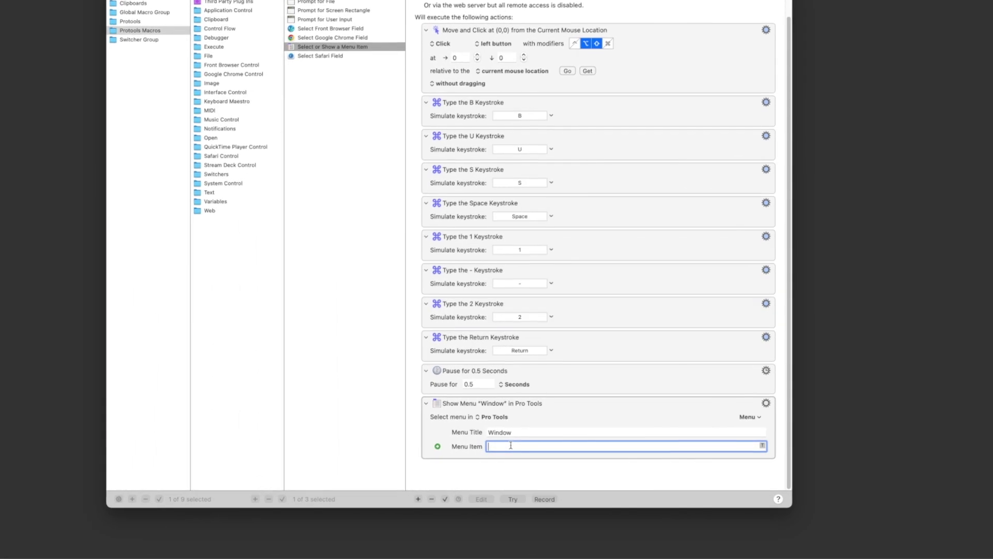
{"action": "type", "text": "or Palette"}
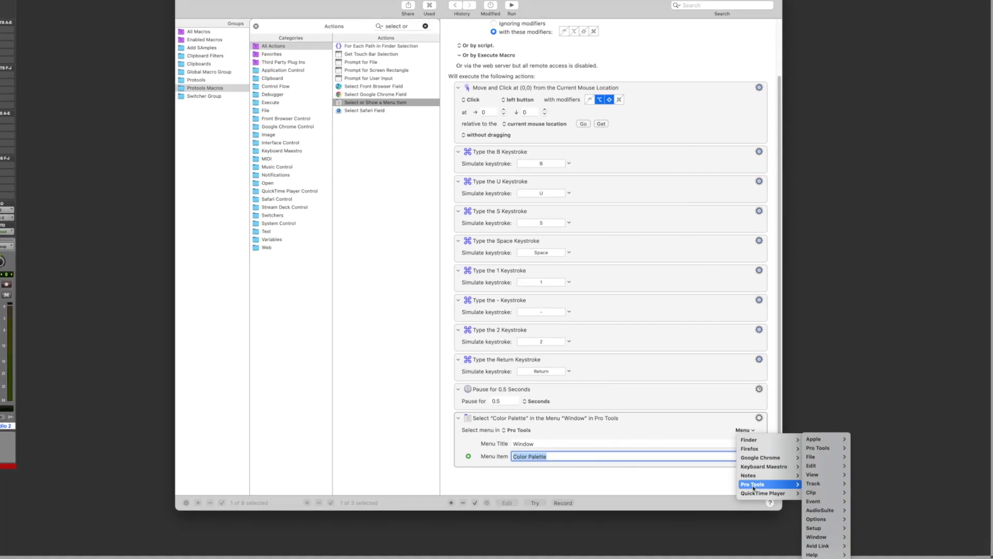
{"action": "mouse_move", "coordinate": [818, 537]}
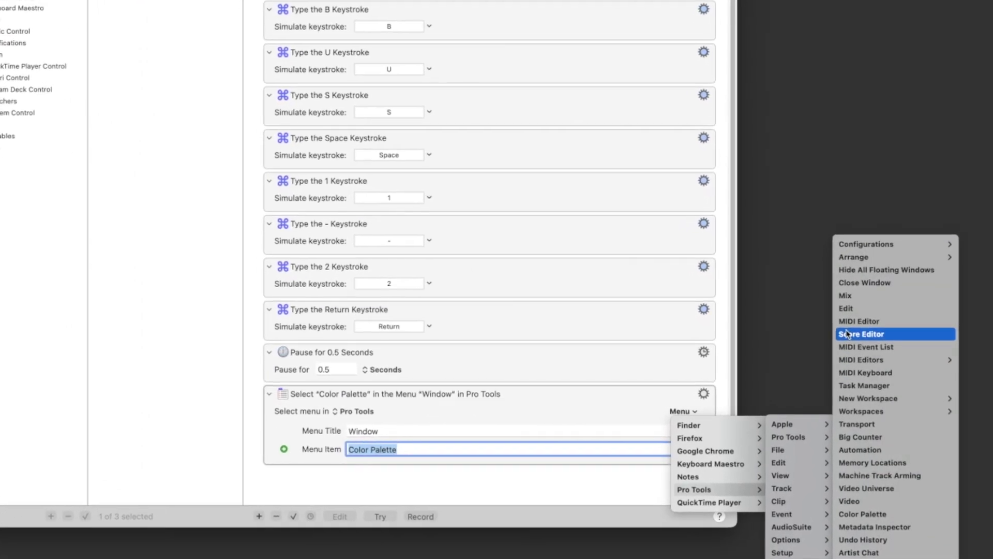
{"action": "left_click", "coordinate": [863, 514]}
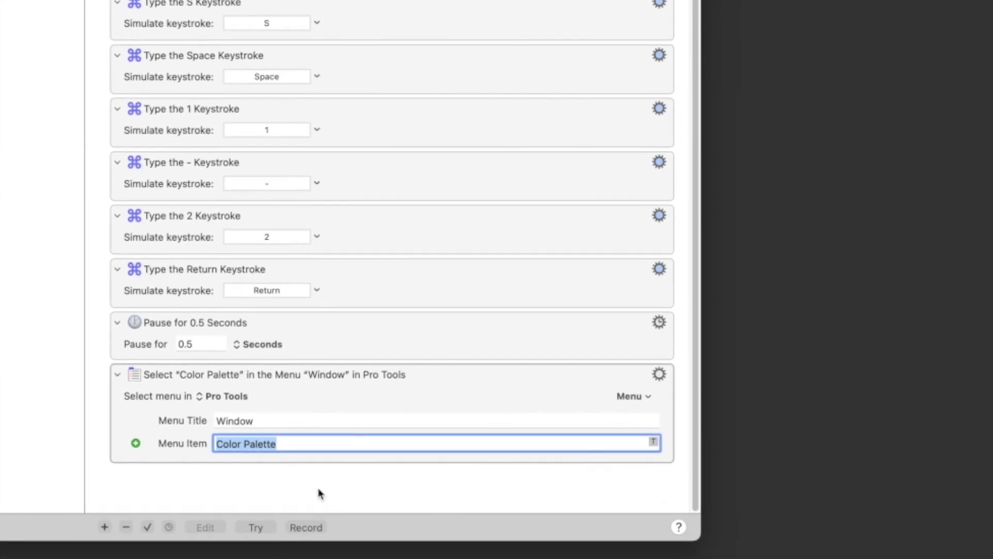
Copy the 0.5-second Pause action to the end of the macro, below the Color Palette menu action.
{"action": "left_click_drag", "start_coordinate": [302, 343], "coordinate": [243, 476]}
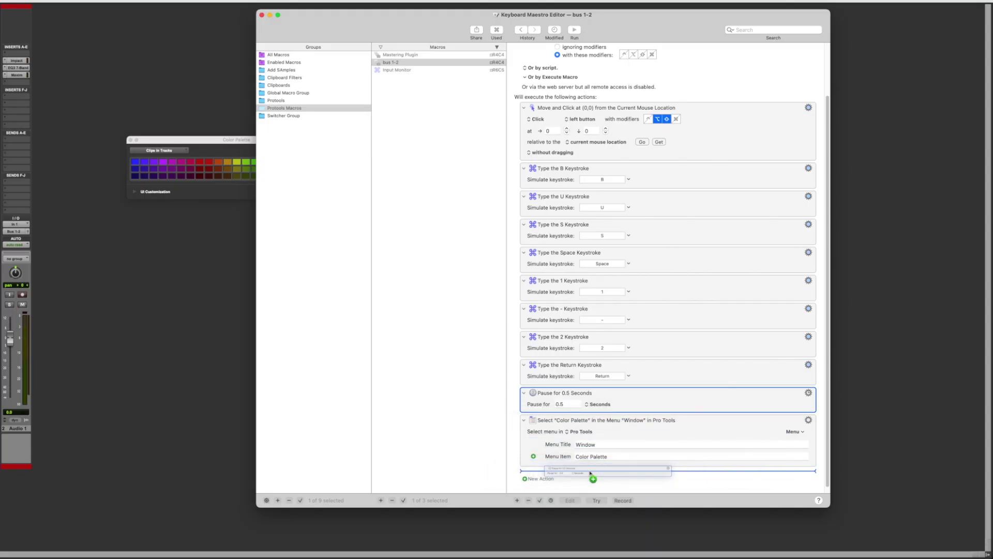
{"action": "left_click_drag", "start_coordinate": [590, 472], "coordinate": [590, 471]}
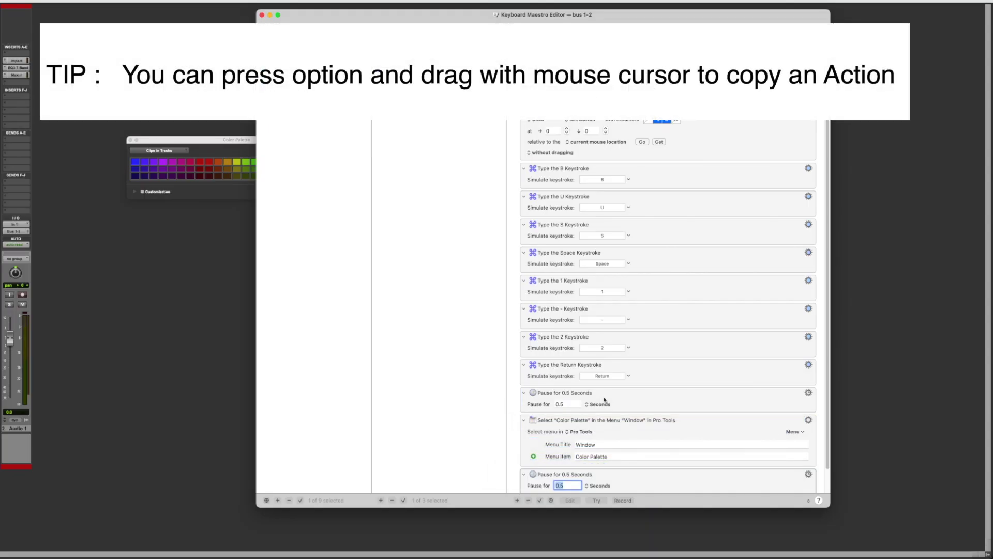
{"action": "scroll", "coordinate": [600, 399], "scroll_direction": "down", "scroll_amount": 2}
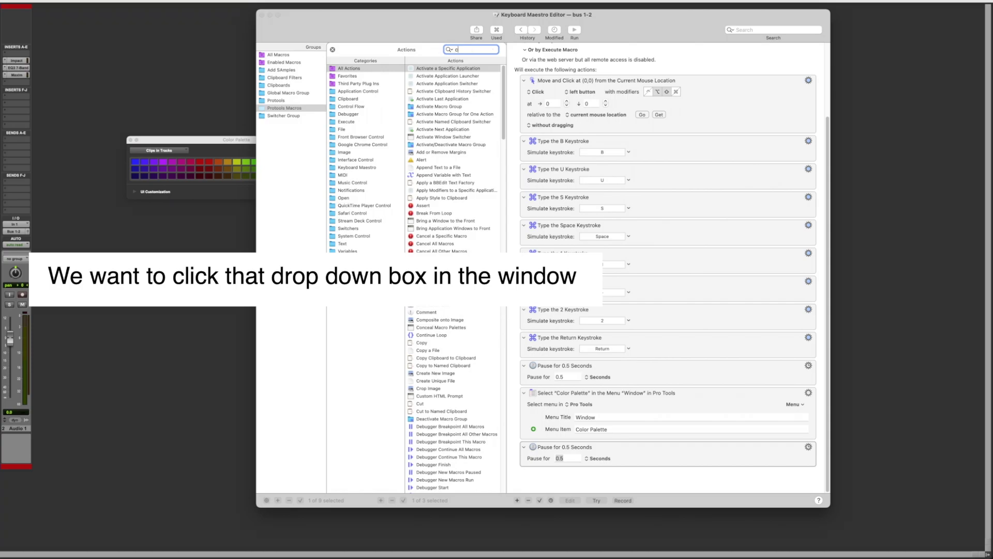
Add a Move or Click Mouse action at the end of the macro, positioned relative to the front window's top left corner.
{"action": "type", "text": "ick"}
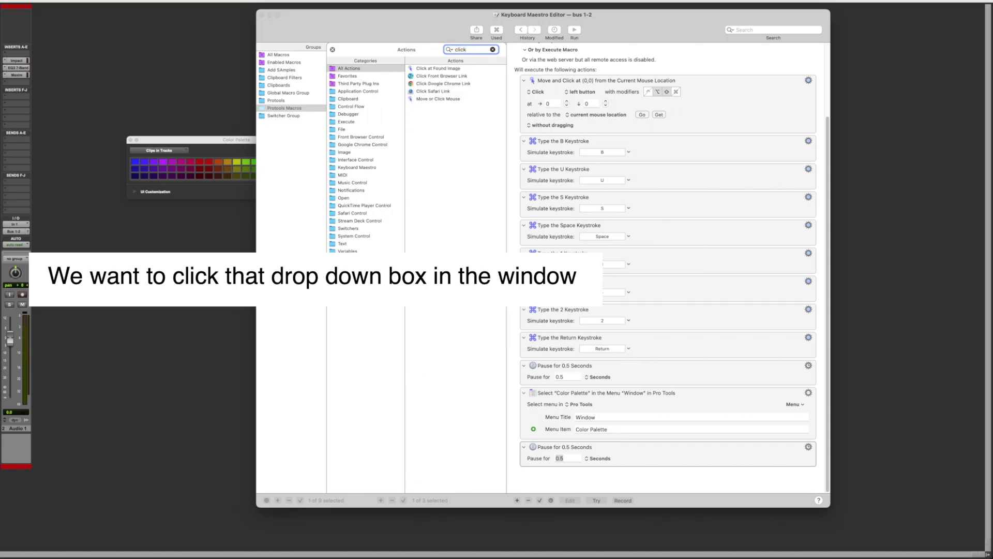
{"action": "double_click", "coordinate": [455, 99]}
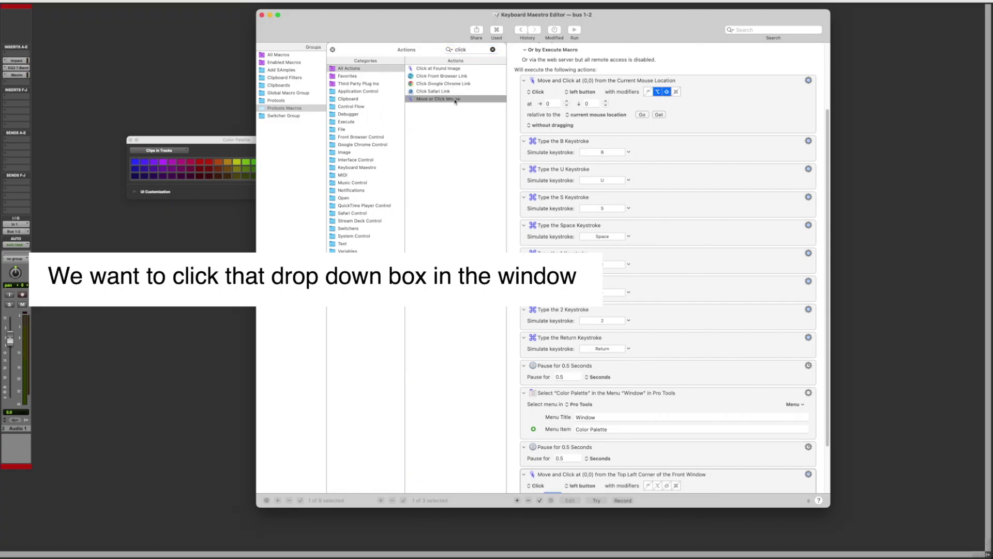
{"action": "scroll", "coordinate": [619, 409], "scroll_direction": "down", "scroll_amount": 3}
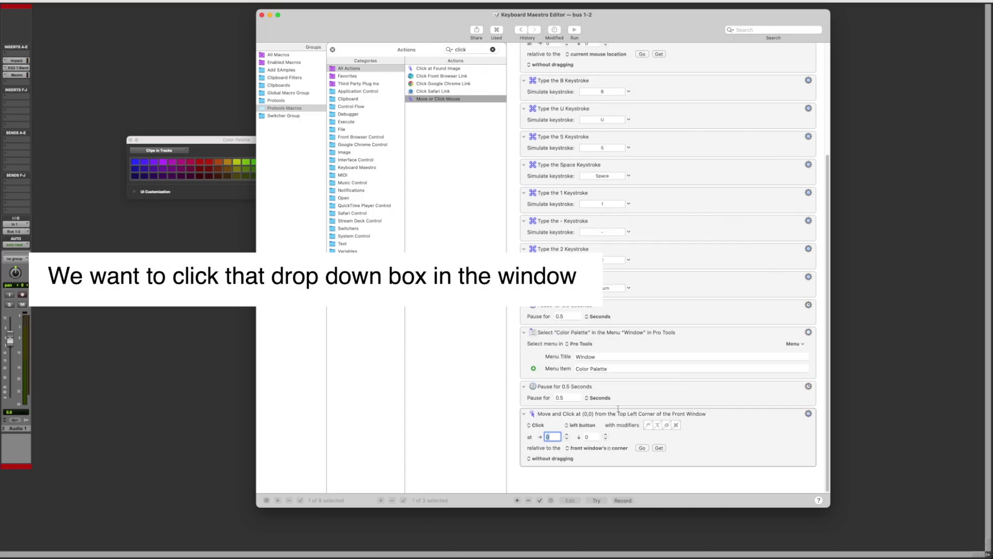
{"action": "left_click", "coordinate": [719, 436]}
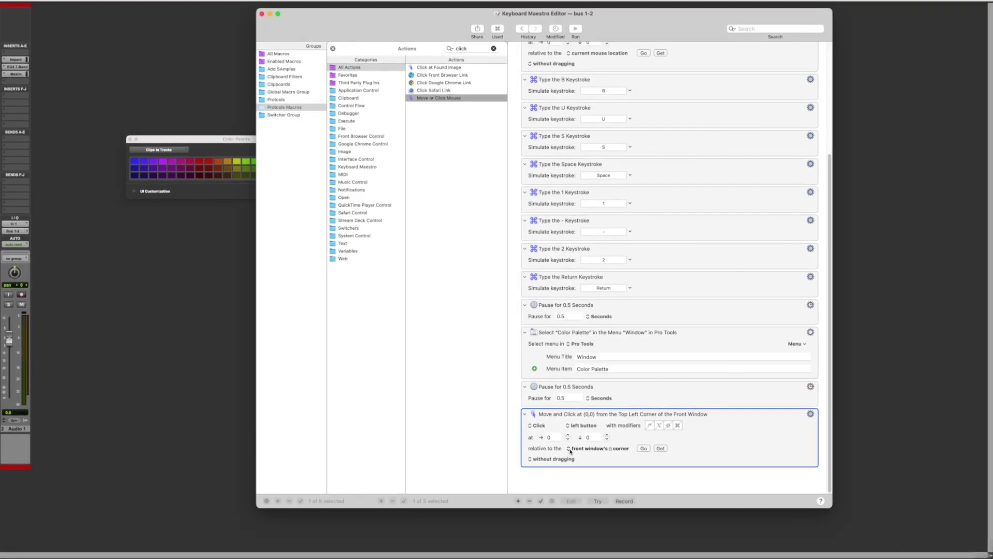
{"action": "left_click", "coordinate": [596, 448]}
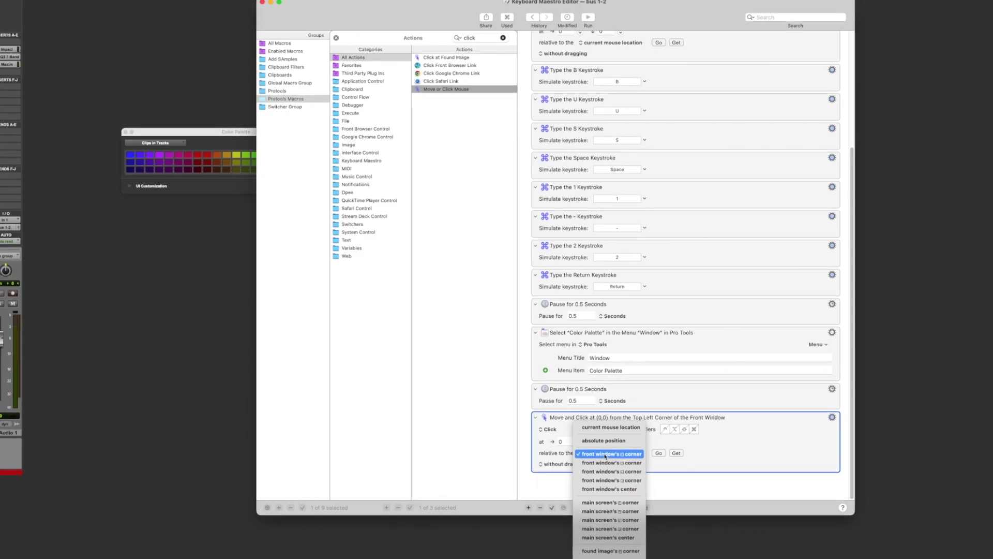
{"action": "left_click", "coordinate": [601, 453]}
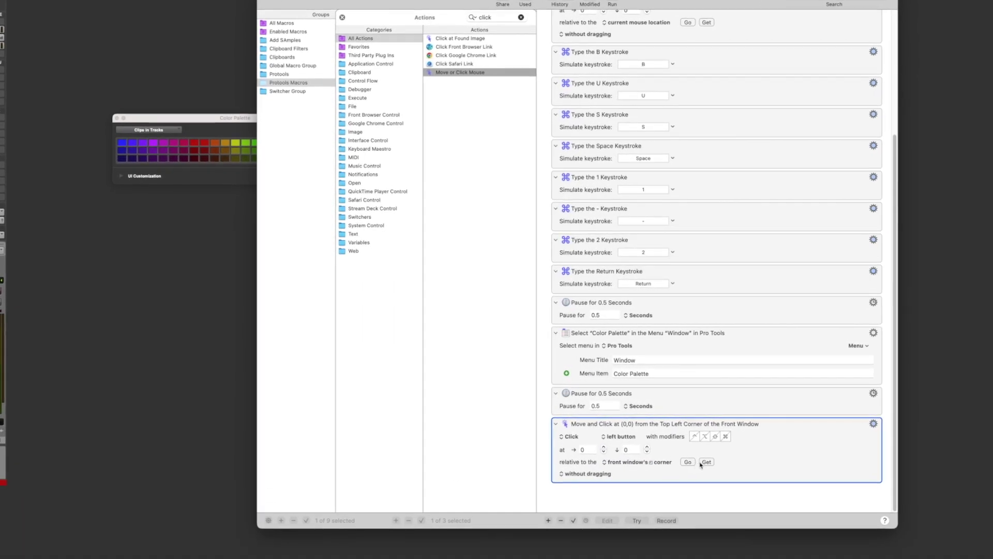
Capture the Color Palette's Clips in Tracks selector as the click position (101,34), and add T and Return keystroke actions below it.
{"action": "left_click", "coordinate": [699, 460]}
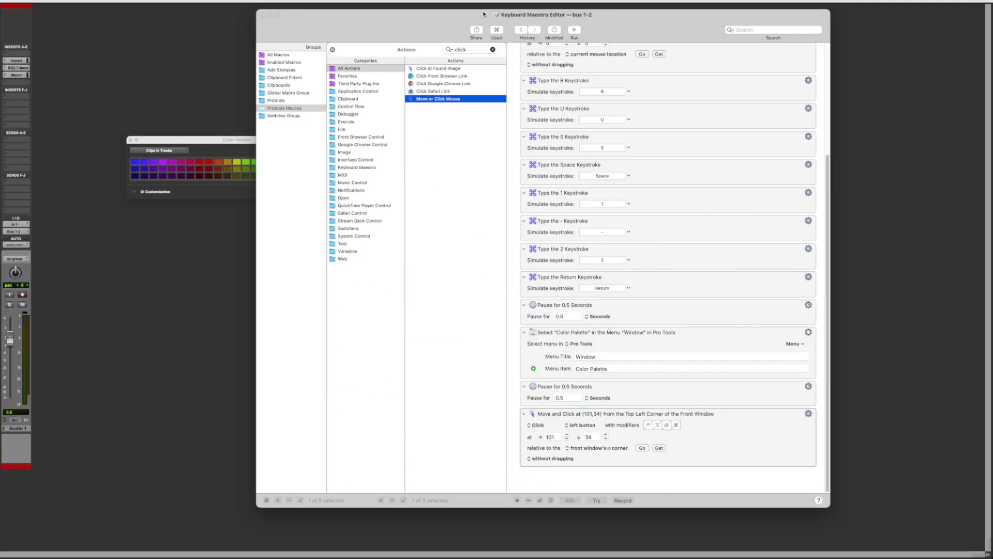
{"action": "double_click", "coordinate": [461, 50]}
{"action": "type", "text": "ket"}
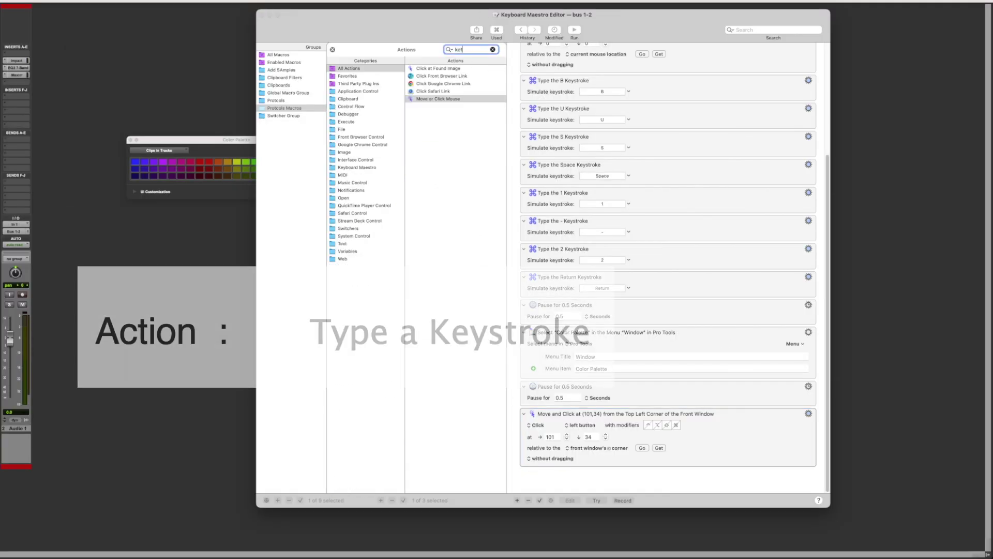
{"action": "key", "text": "BackSpace"}
{"action": "double_click", "coordinate": [448, 229]}
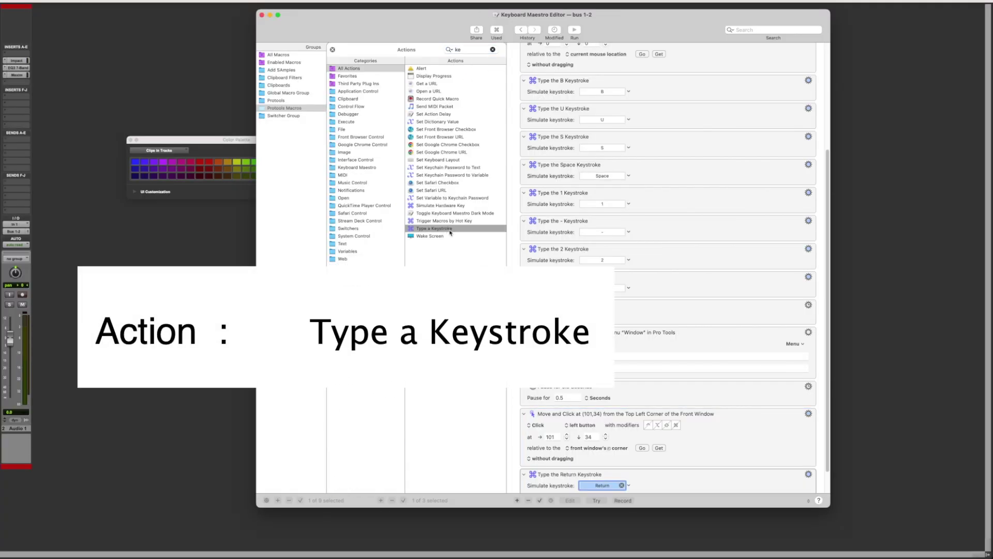
{"action": "scroll", "coordinate": [668, 418], "scroll_direction": "down", "scroll_amount": 2}
{"action": "left_click_drag", "start_coordinate": [655, 452], "coordinate": [617, 468]}
{"action": "left_click", "coordinate": [607, 459]}
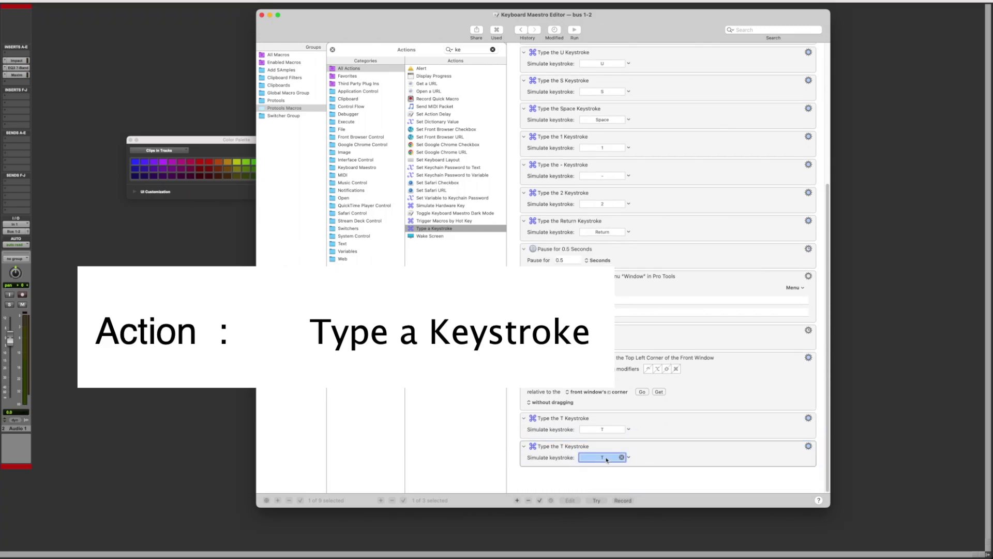
Copy the 0.5-second Pause action and the Move and Click action to the end of the macro, below the Return keystroke.
{"action": "left_click_drag", "start_coordinate": [652, 337], "coordinate": [650, 477]}
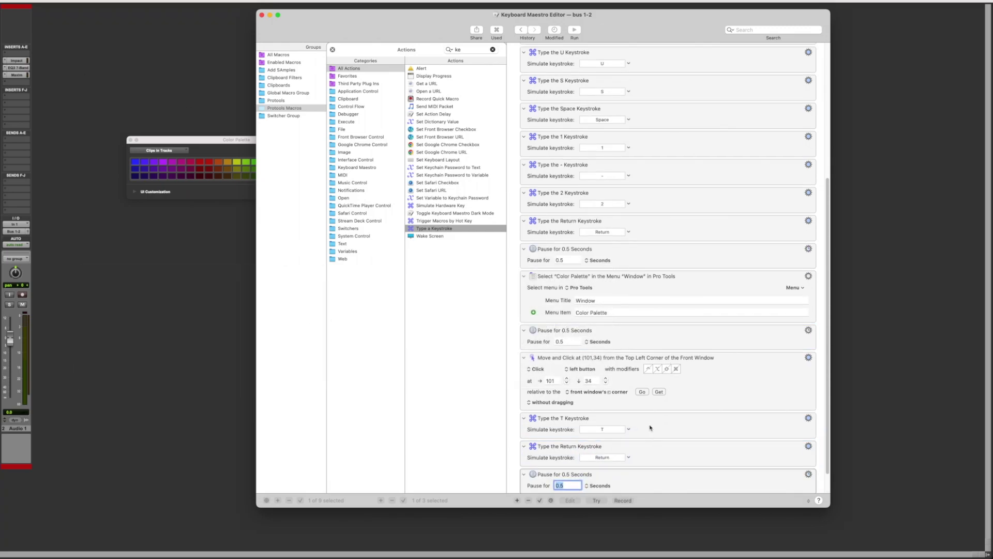
{"action": "scroll", "coordinate": [650, 429], "scroll_direction": "down", "scroll_amount": 1}
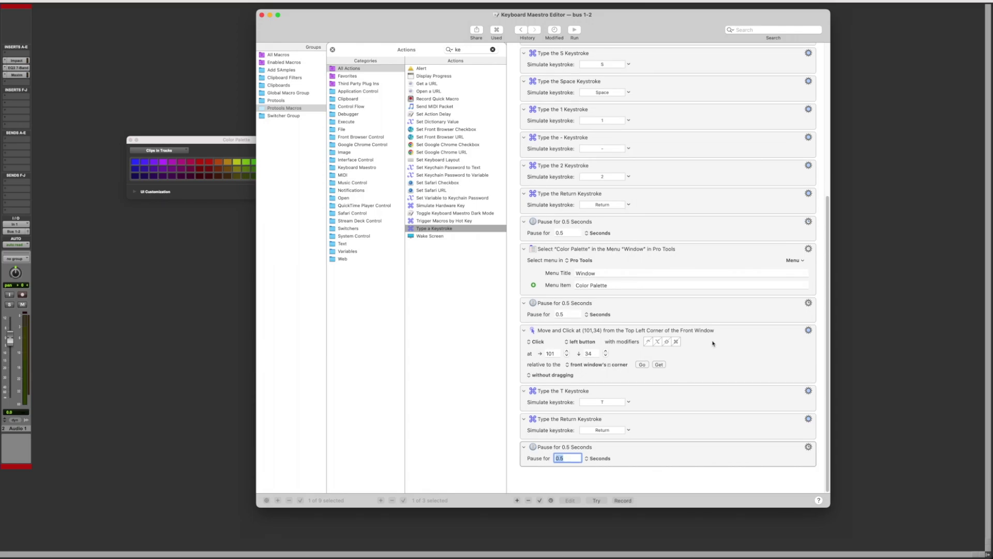
{"action": "left_click", "coordinate": [625, 336]}
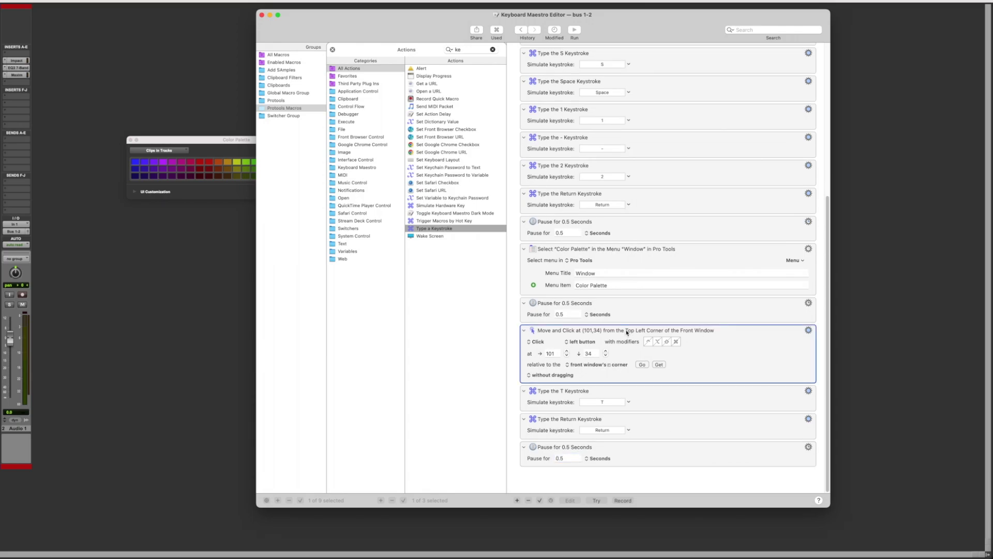
{"action": "left_click_drag", "start_coordinate": [627, 332], "coordinate": [621, 469]}
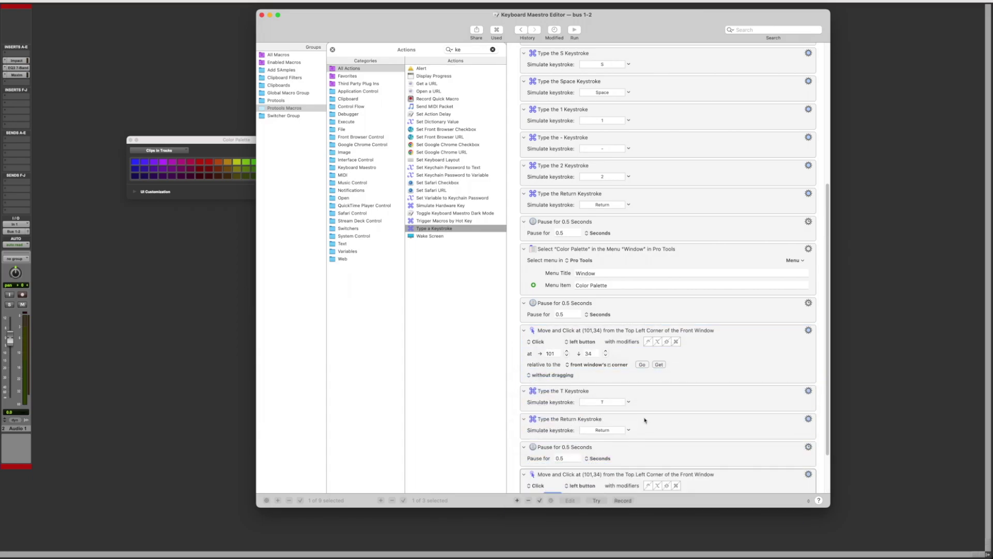
{"action": "left_click", "coordinate": [736, 428]}
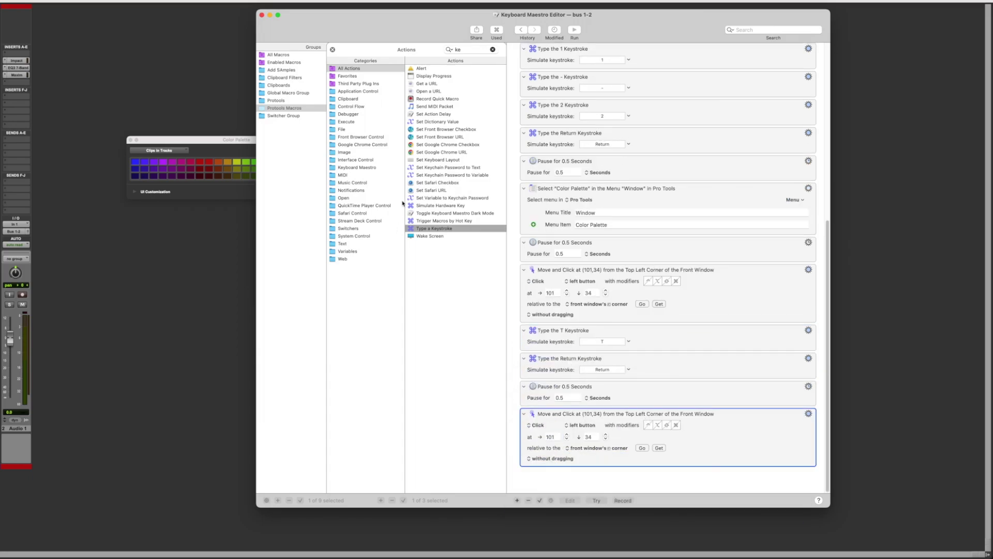
Uncover the Color Palette window and capture its red swatch as the last click action's position (206,65).
{"action": "left_click_drag", "start_coordinate": [408, 27], "coordinate": [439, 41]}
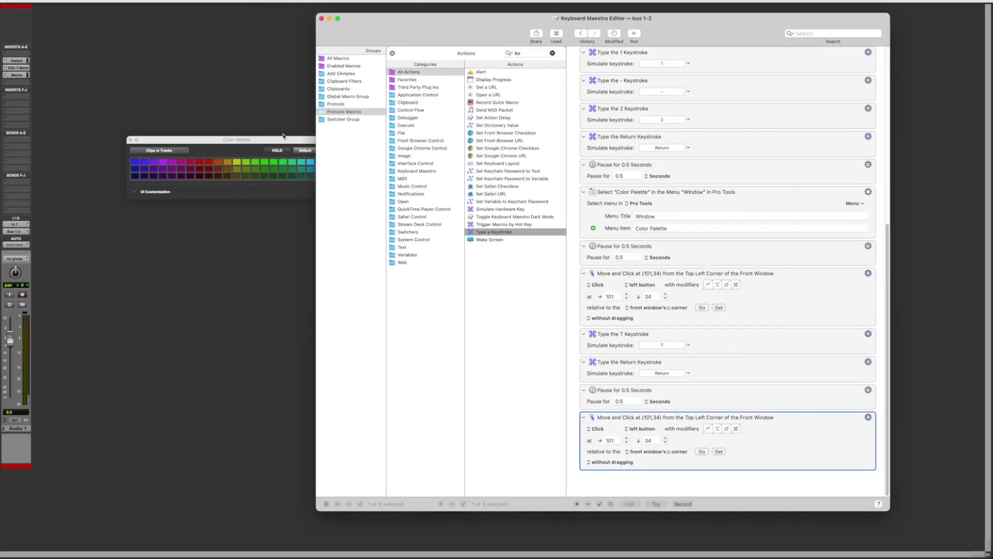
{"action": "left_click_drag", "start_coordinate": [283, 136], "coordinate": [239, 131]}
{"action": "key", "text": "super+Tab"}
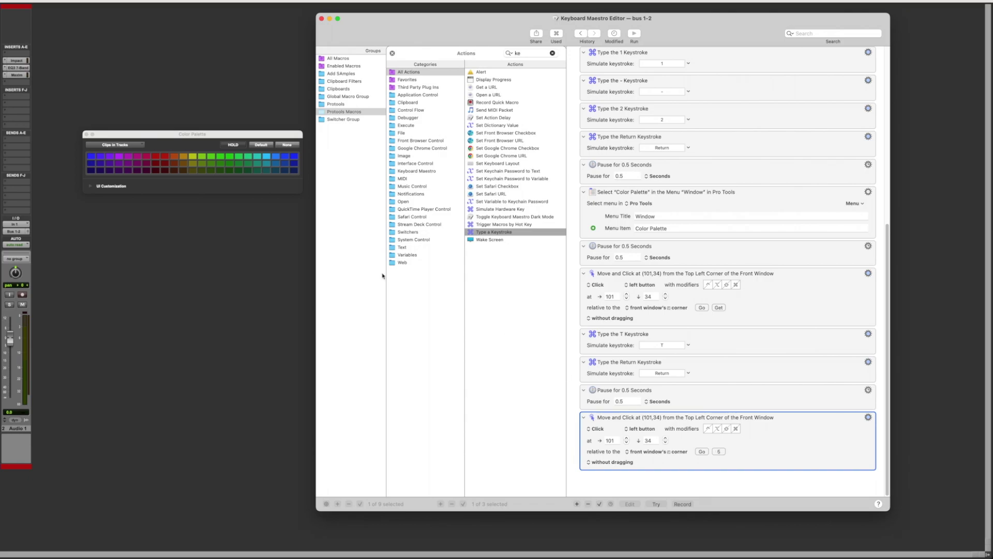
{"action": "left_click", "coordinate": [175, 136]}
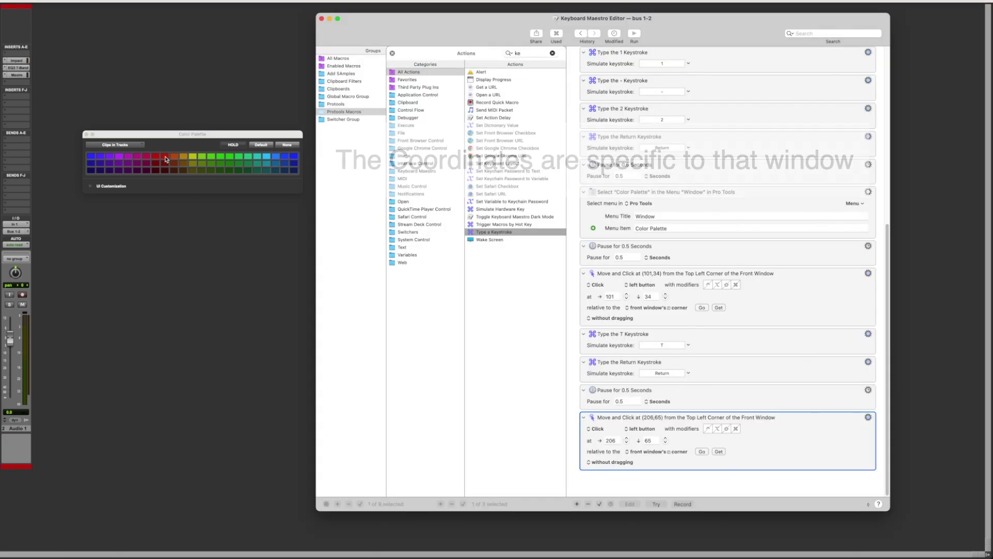
Copy the Return keystroke action to the end of the macro and set its keystroke to Control-Option-Command-W.
{"action": "left_click", "coordinate": [735, 368]}
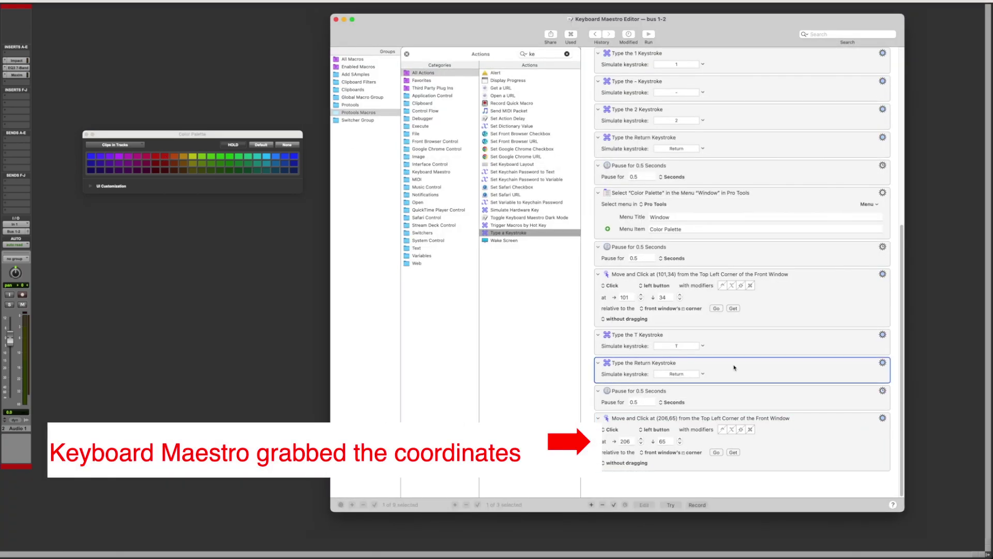
{"action": "left_click_drag", "start_coordinate": [733, 366], "coordinate": [718, 473]}
{"action": "left_click", "coordinate": [679, 463]}
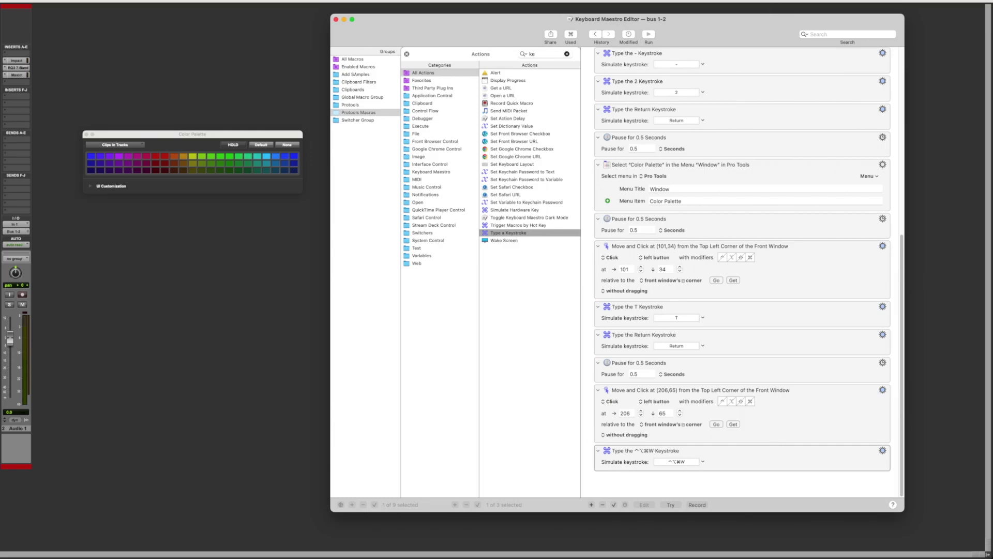
Duplicate the Control-Option-Command-W keystroke action at the end of the macro and set the copy's keystroke to Command-S.
{"action": "left_click", "coordinate": [750, 456]}
{"action": "left_click_drag", "start_coordinate": [747, 460], "coordinate": [745, 479]}
{"action": "scroll", "coordinate": [745, 477], "scroll_direction": "down", "scroll_amount": 2}
{"action": "left_click", "coordinate": [681, 464]}
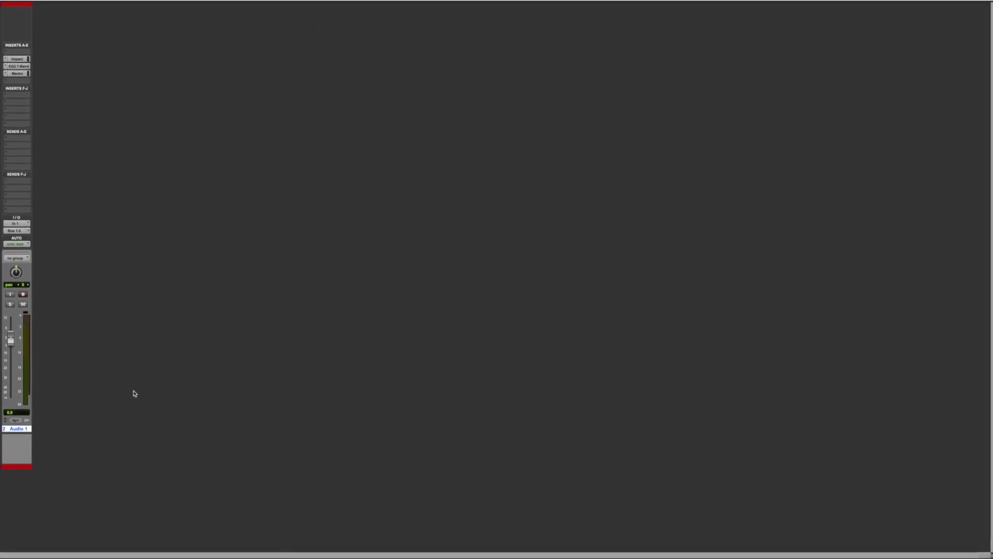
Switch to Pro Tools and run the macro on the selected tracks Audio 2 to Audio 6, routing their outputs to Bus 1-2.
{"action": "key", "text": "shift+super+n"}
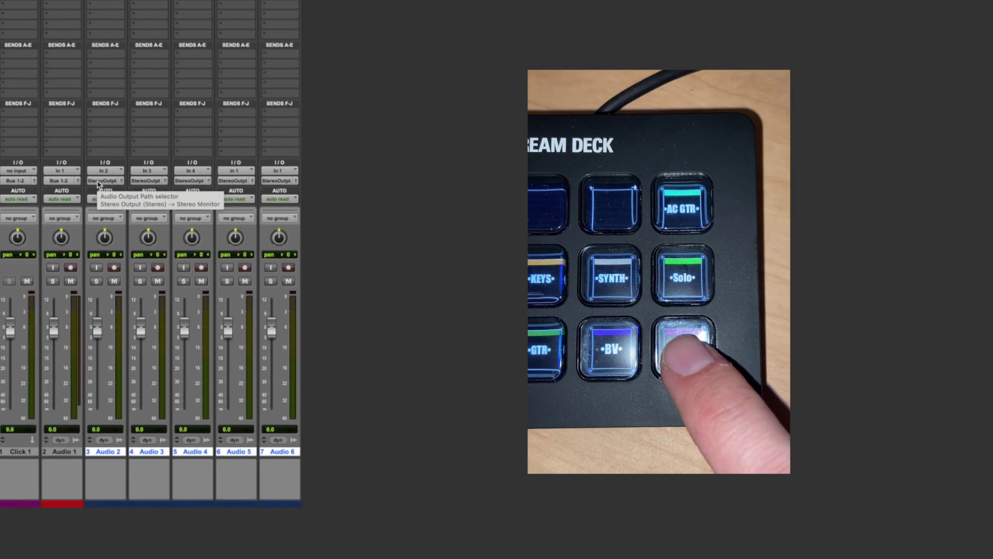
{"action": "left_click", "coordinate": [99, 183], "text": "alt+shift"}
{"action": "key", "text": "Return"}
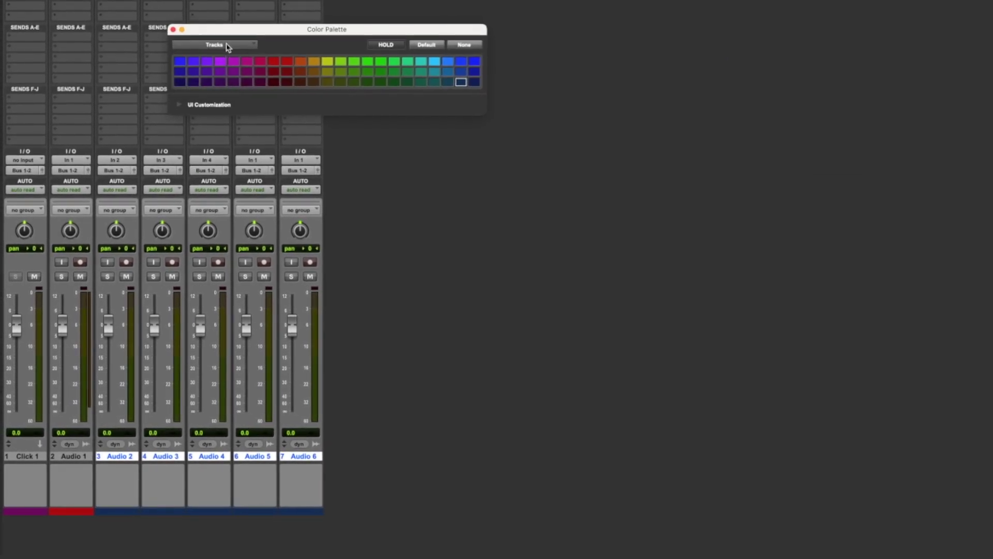